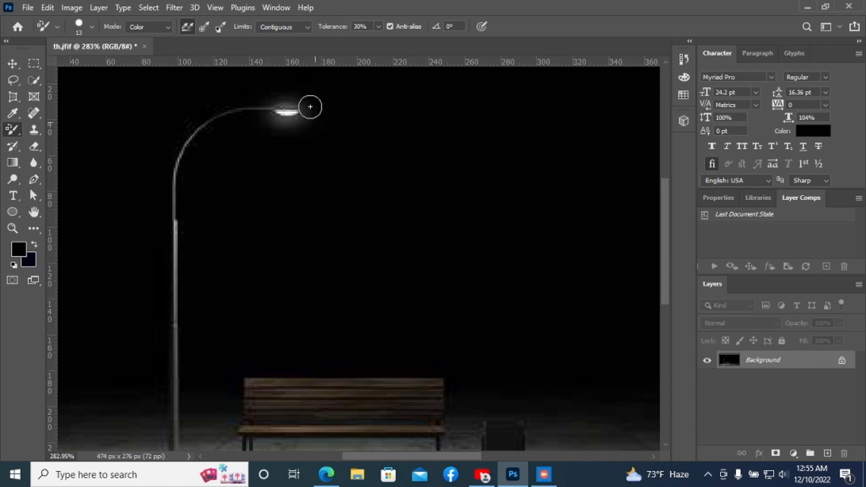
Step: Add a new empty layer above the Background layer
{"action": "scroll", "coordinate": [347, 176], "scroll_direction": "down", "scroll_amount": 3, "text": "alt"}
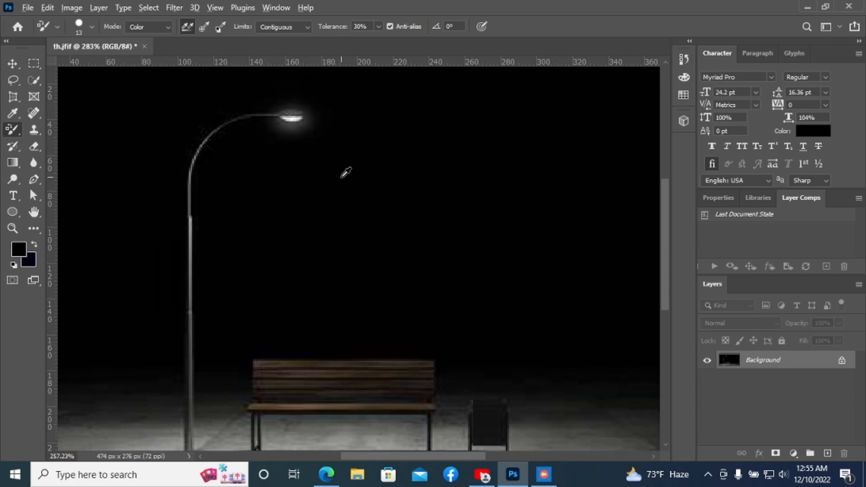
{"action": "scroll", "coordinate": [345, 171], "scroll_direction": "up", "scroll_amount": 3, "text": "alt"}
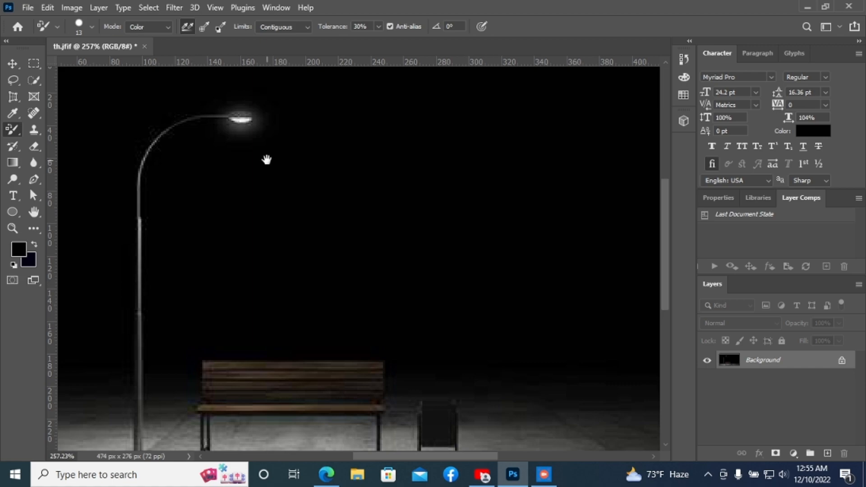
{"action": "left_click_drag", "start_coordinate": [266, 160], "coordinate": [328, 178]}
{"action": "left_click", "coordinate": [14, 66]}
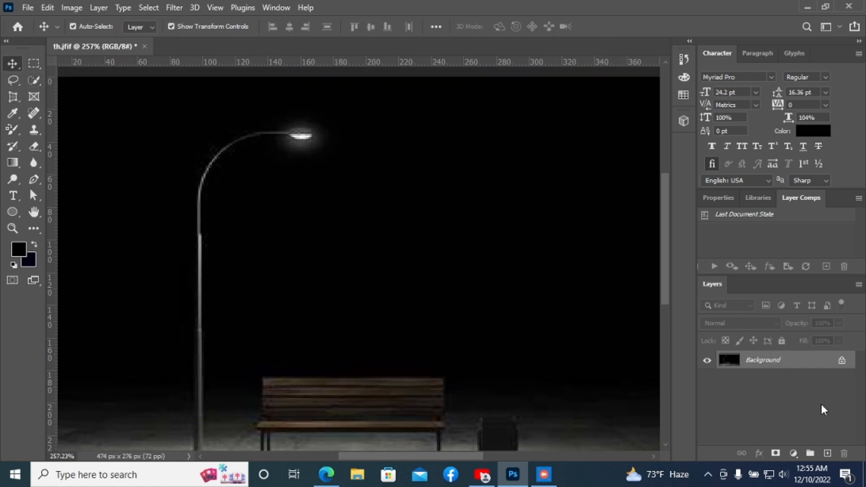
{"action": "left_click", "coordinate": [829, 454]}
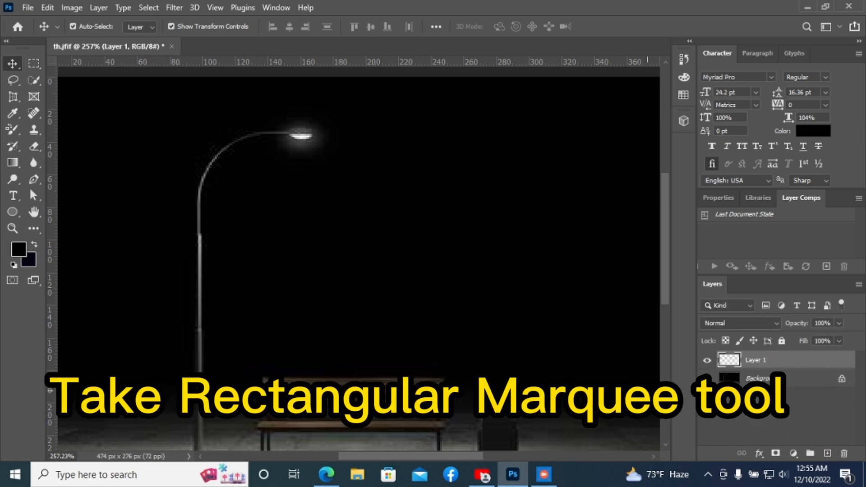
Step: Draw a tall rectangular marquee selection from the lamp head down to the ground below it
{"action": "left_click", "coordinate": [34, 65]}
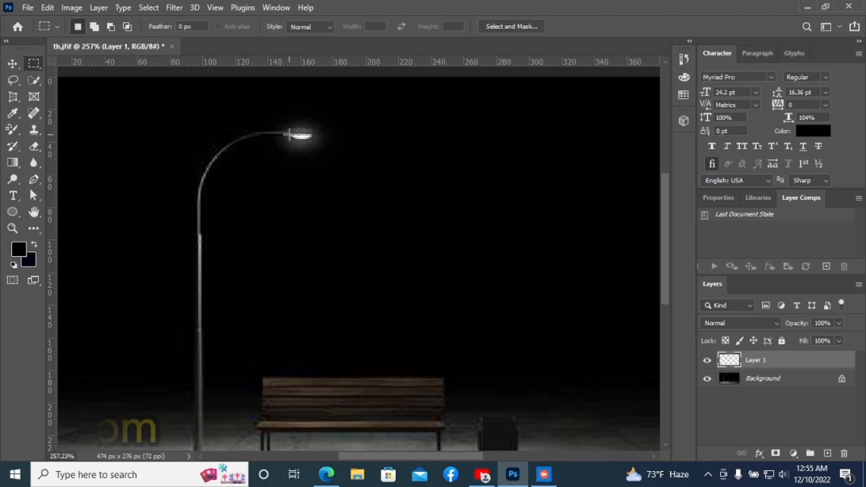
{"action": "left_click_drag", "start_coordinate": [279, 134], "coordinate": [370, 424]}
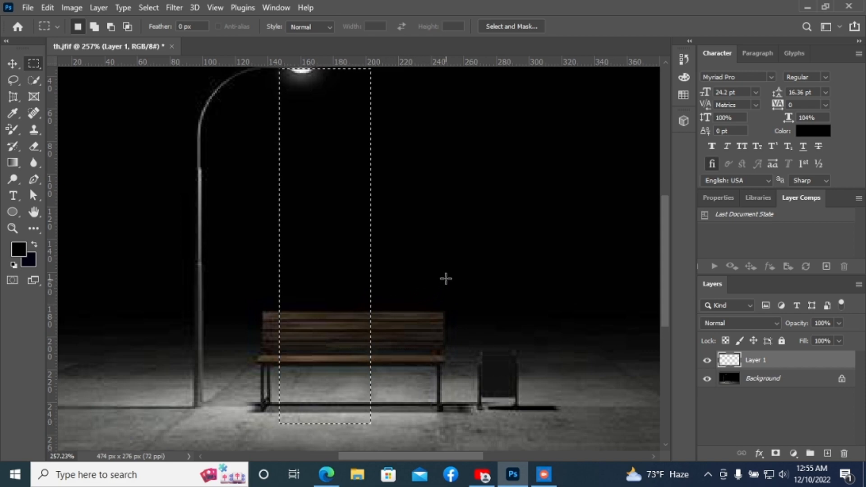
{"action": "scroll", "coordinate": [446, 281], "scroll_direction": "up", "scroll_amount": 3}
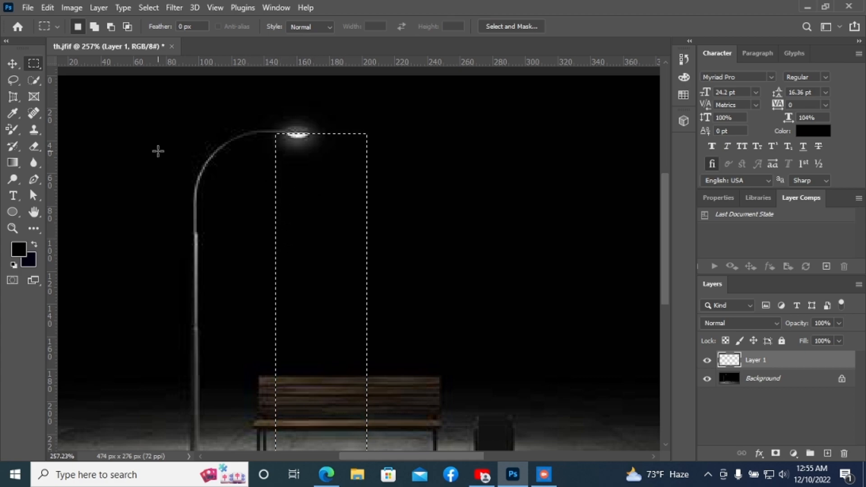
Step: Set the foreground colour to fbf7f7 and fill the selection with a gradient fading downward from the lamp head
{"action": "left_click", "coordinate": [14, 163]}
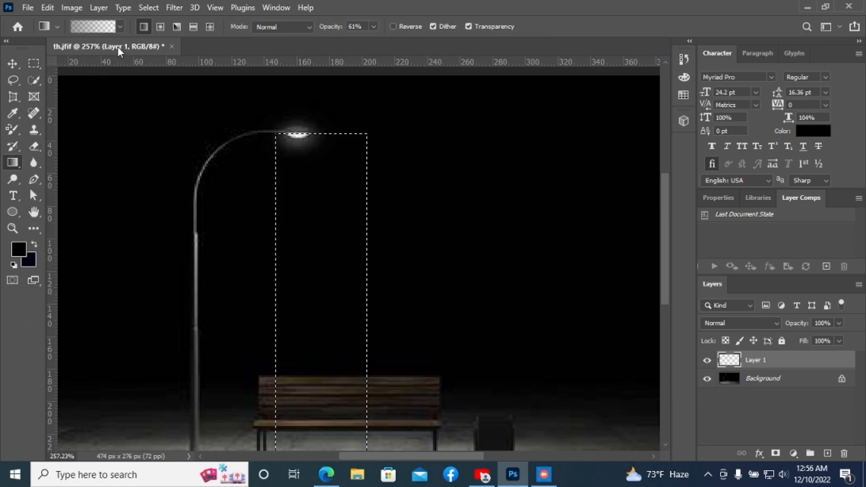
{"action": "left_click", "coordinate": [118, 27]}
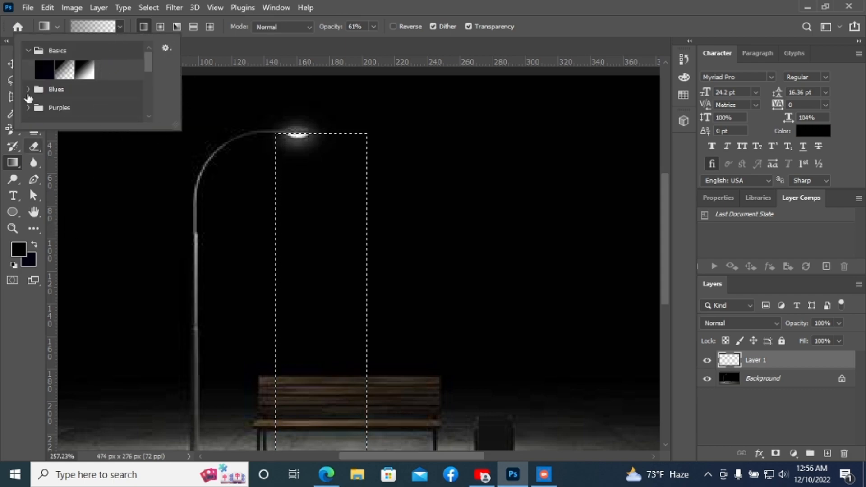
{"action": "left_click", "coordinate": [119, 27]}
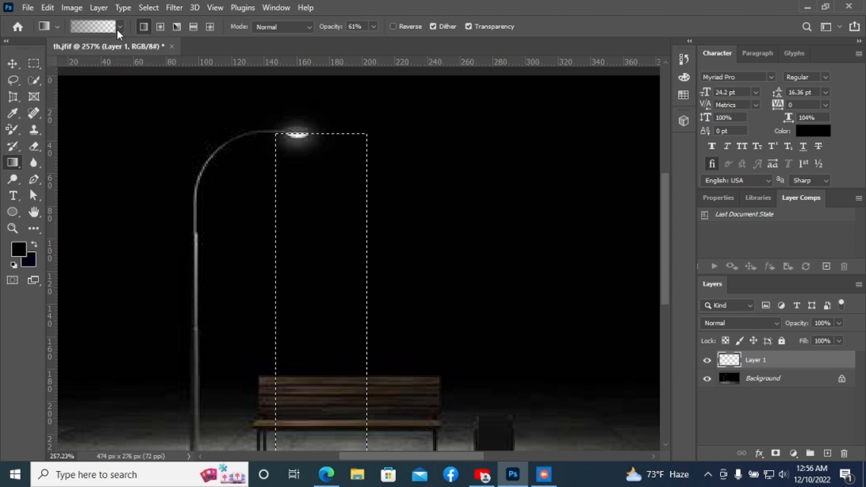
{"action": "left_click", "coordinate": [21, 253]}
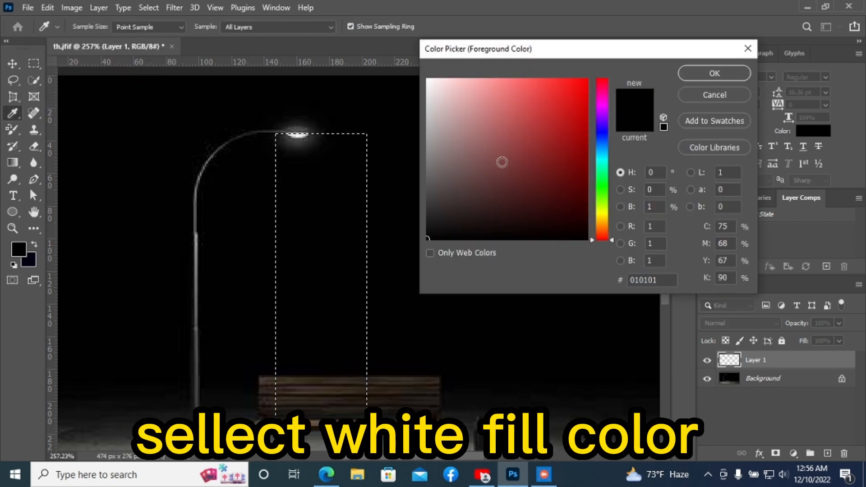
{"action": "left_click", "coordinate": [426, 82]}
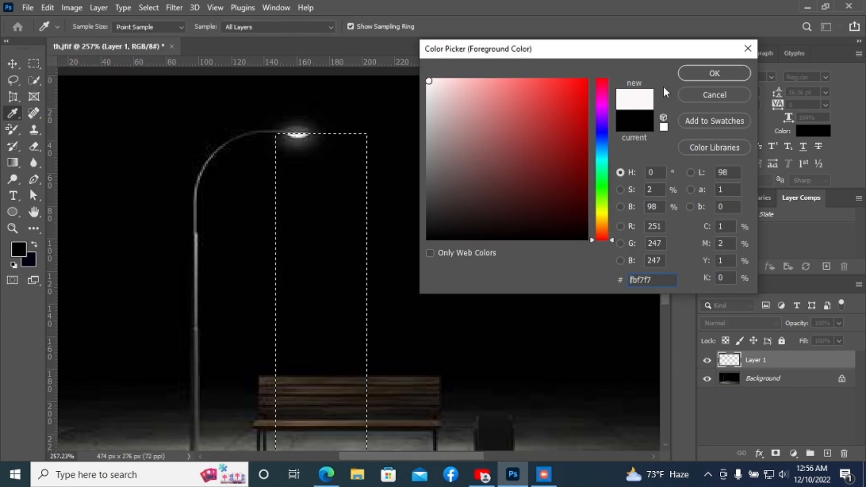
{"action": "left_click", "coordinate": [694, 75]}
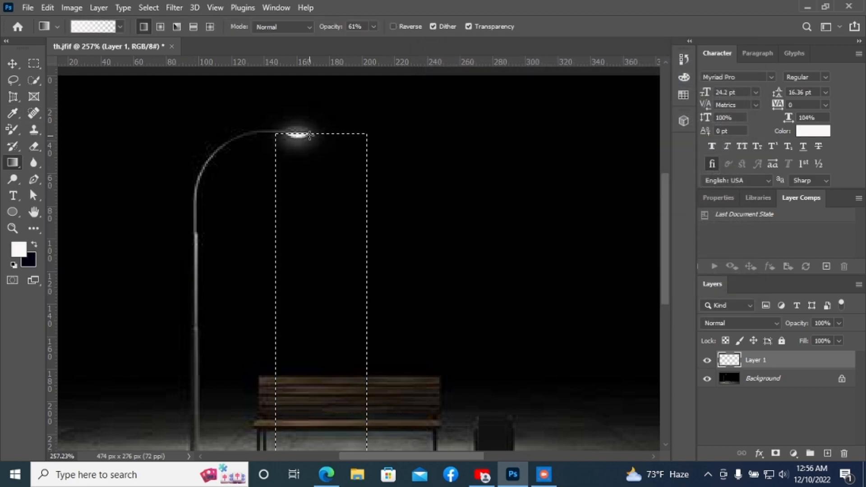
{"action": "left_click_drag", "start_coordinate": [299, 136], "coordinate": [275, 397]}
{"action": "left_click_drag", "start_coordinate": [302, 448], "coordinate": [311, 427]}
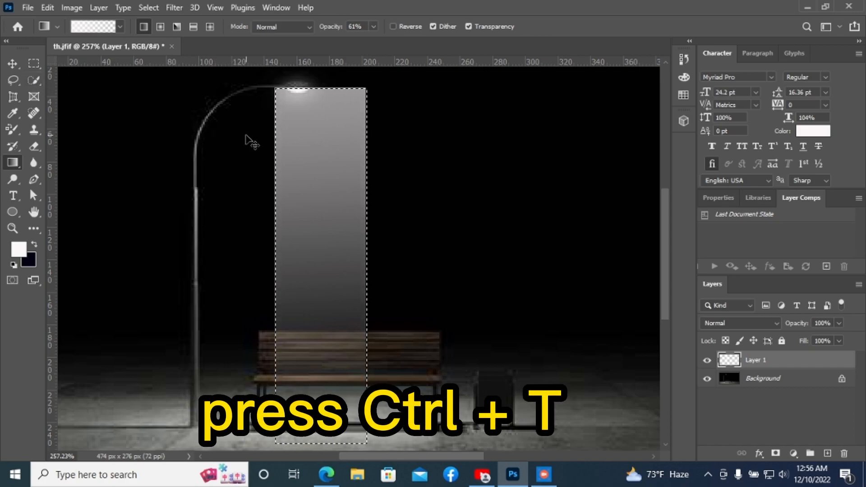
Step: Free-transform the gradient into a cone, narrow at the lamp head and spreading wide across the ground
{"action": "key", "text": "ctrl+t"}
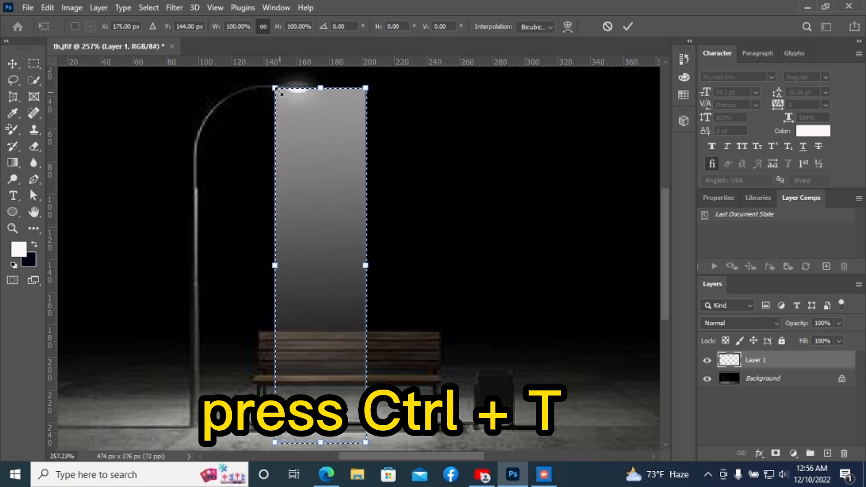
{"action": "left_click_drag", "start_coordinate": [277, 91], "coordinate": [286, 89]}
{"action": "left_click_drag", "start_coordinate": [366, 90], "coordinate": [308, 92]}
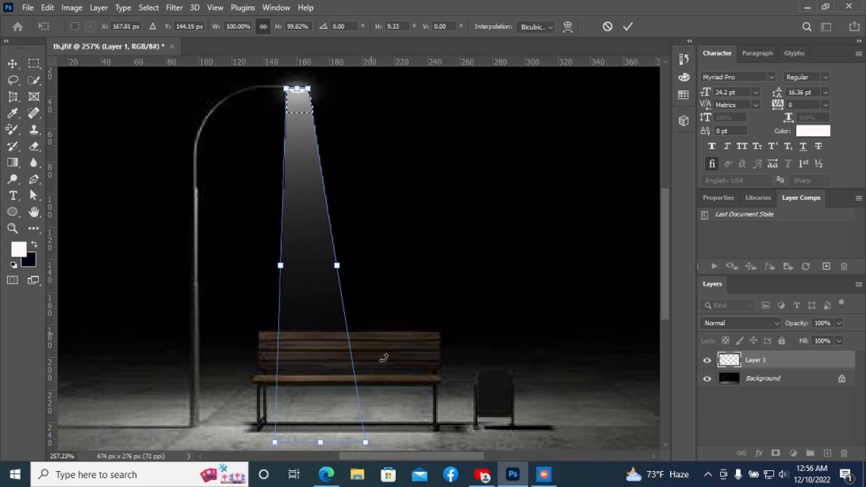
{"action": "left_click_drag", "start_coordinate": [368, 445], "coordinate": [543, 434]}
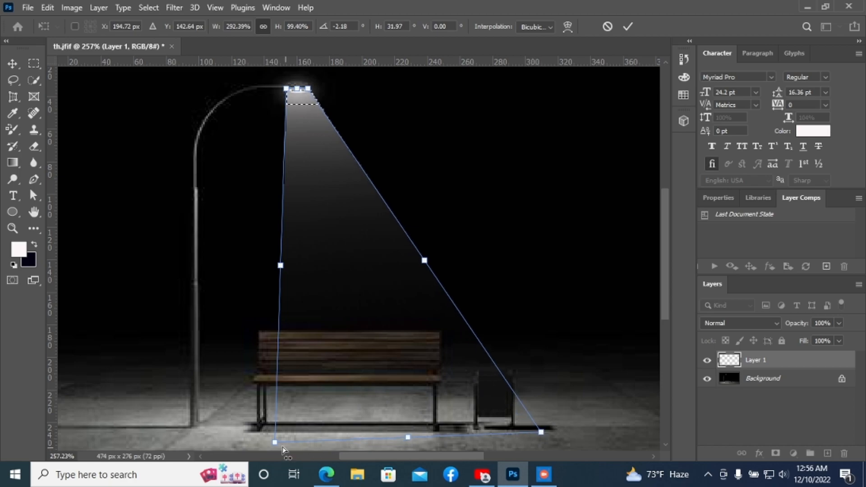
{"action": "left_click_drag", "start_coordinate": [276, 444], "coordinate": [154, 437]}
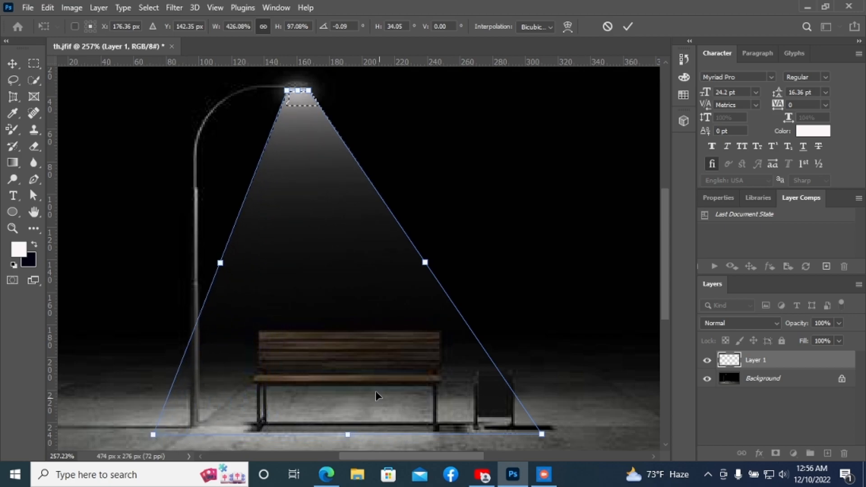
{"action": "left_click", "coordinate": [627, 27]}
Step: Nudge the light cone layer up two steps with the Move tool
{"action": "key", "text": "g"}
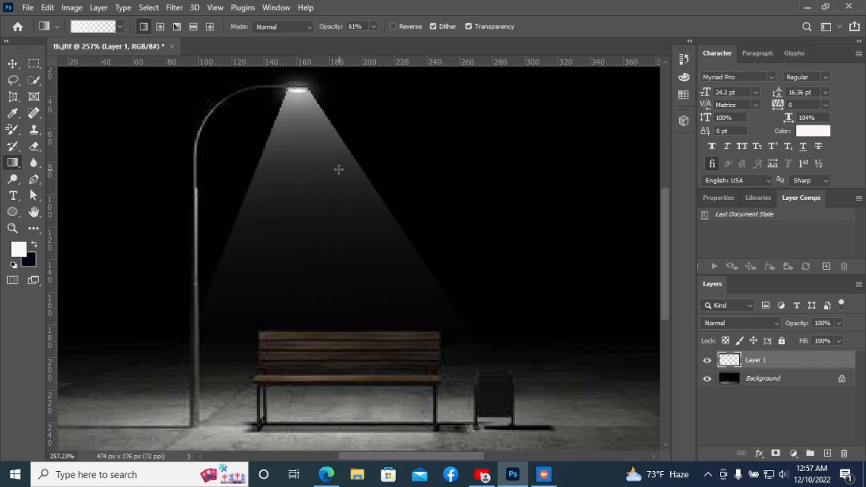
{"action": "left_click", "coordinate": [21, 66]}
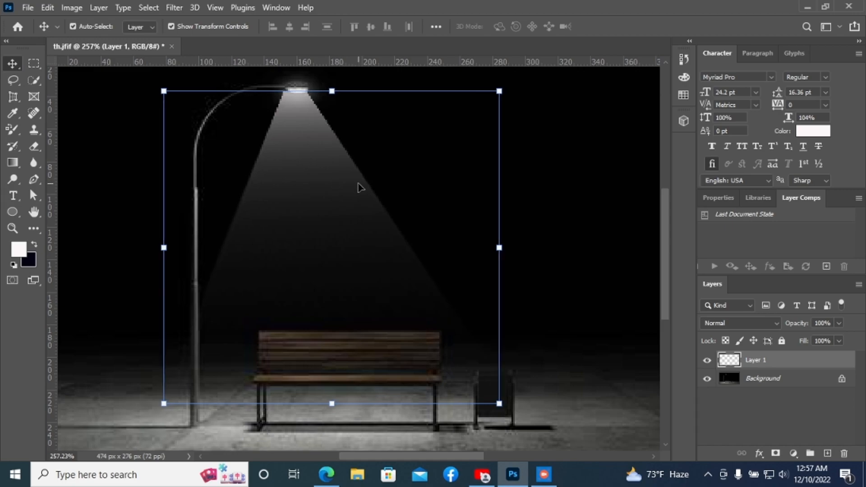
{"action": "key", "text": "Up"}
{"action": "key", "text": "Up"}
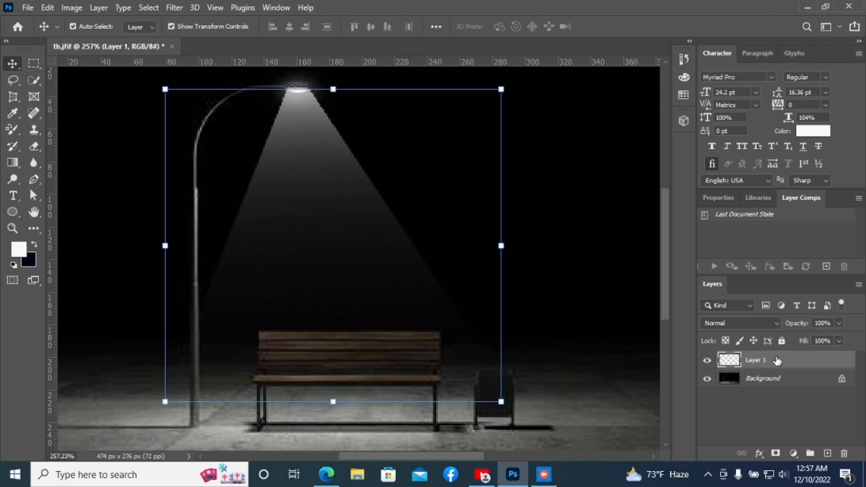
Step: Apply a Gaussian Blur with a 2.1 pixel radius to the light cone layer
{"action": "left_click", "coordinate": [167, 8]}
{"action": "mouse_move", "coordinate": [199, 176]}
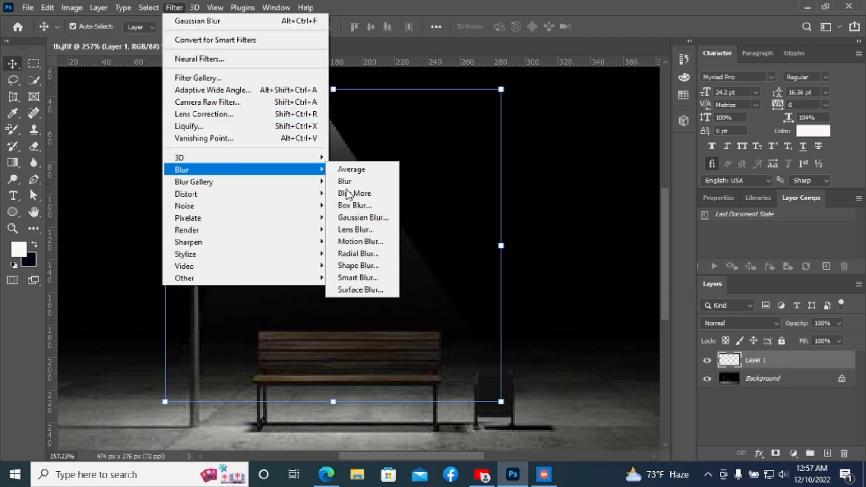
{"action": "left_click", "coordinate": [356, 217]}
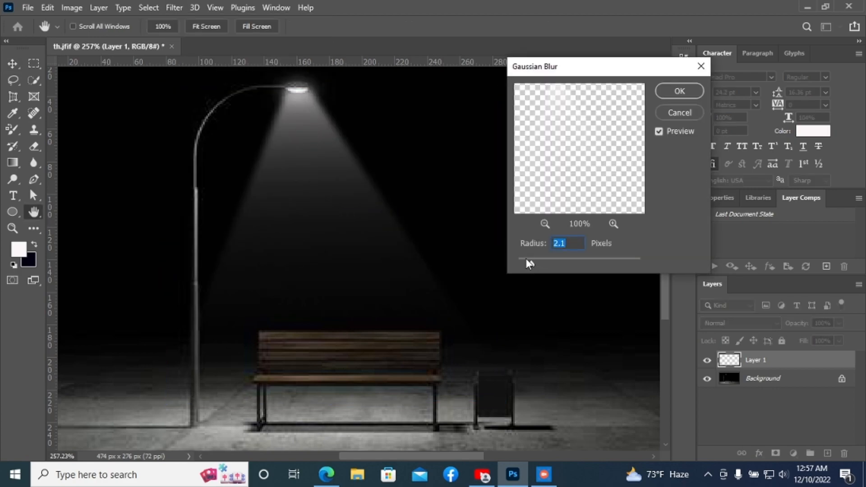
{"action": "left_click_drag", "start_coordinate": [532, 264], "coordinate": [523, 264]}
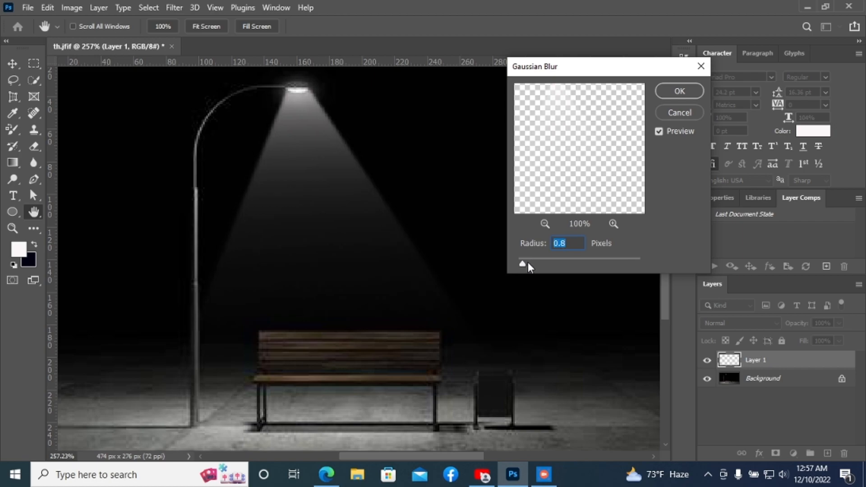
{"action": "left_click_drag", "start_coordinate": [524, 262], "coordinate": [532, 262]}
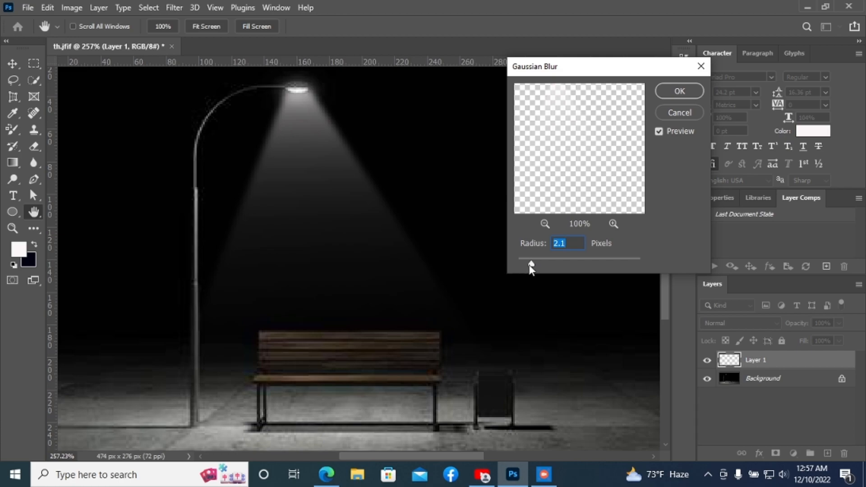
{"action": "left_click", "coordinate": [534, 264]}
{"action": "left_click", "coordinate": [535, 264]}
{"action": "left_click", "coordinate": [680, 92]}
{"action": "key", "text": "v"}
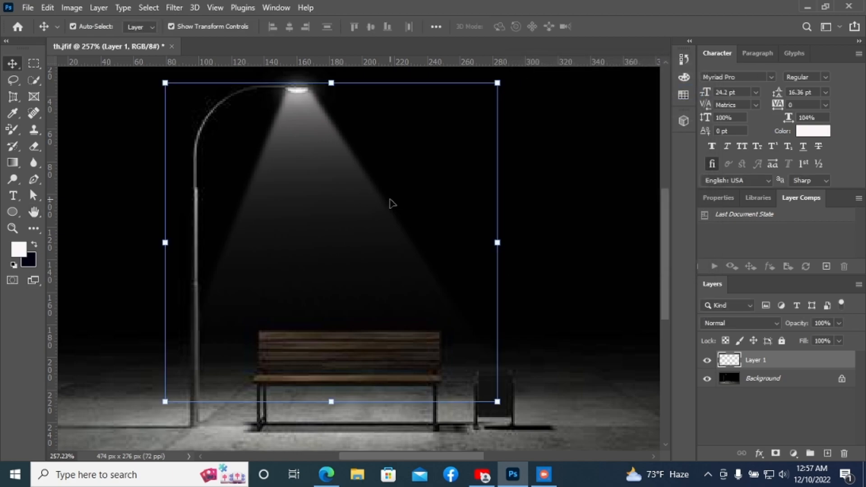
Step: Nudge the light cone layer down one step and deselect it
{"action": "scroll", "coordinate": [342, 209], "scroll_direction": "down", "scroll_amount": 3}
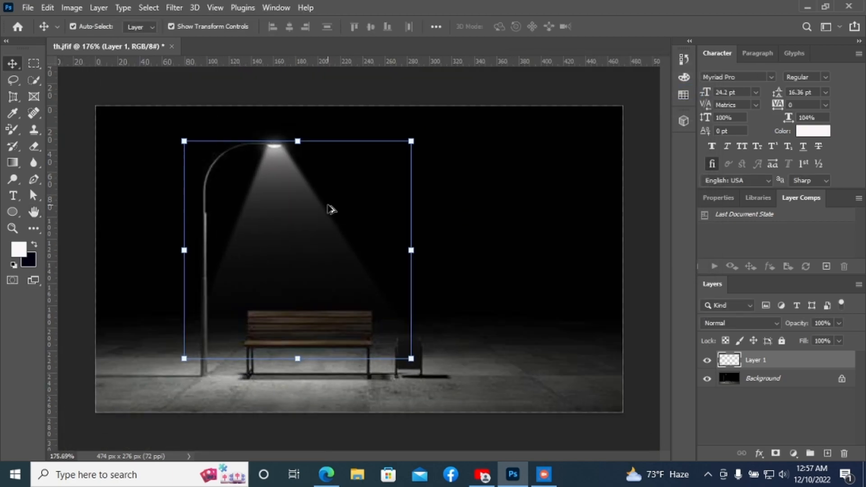
{"action": "left_click", "coordinate": [464, 203]}
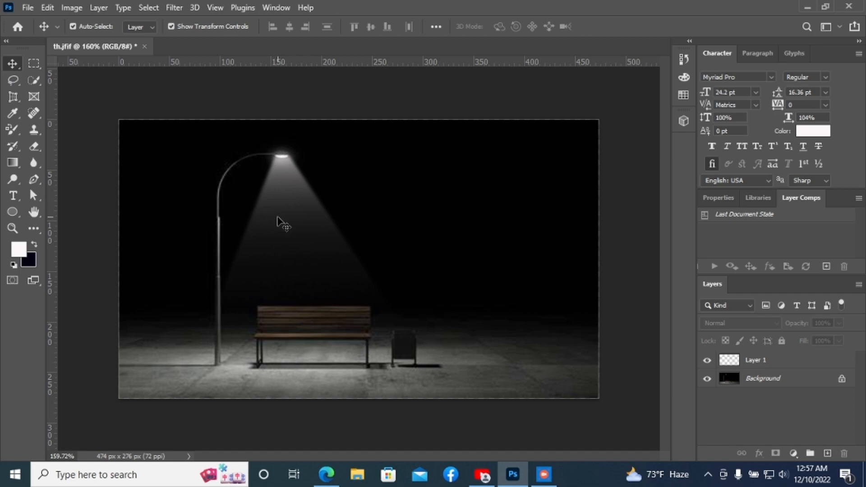
{"action": "left_click", "coordinate": [295, 224]}
{"action": "key", "text": "Down"}
{"action": "left_click", "coordinate": [336, 256]}
{"action": "left_click", "coordinate": [311, 228]}
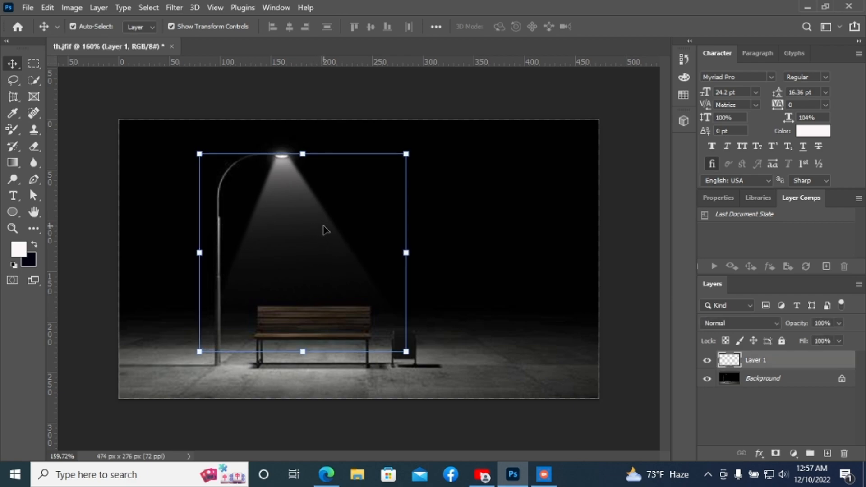
{"action": "left_click", "coordinate": [425, 223]}
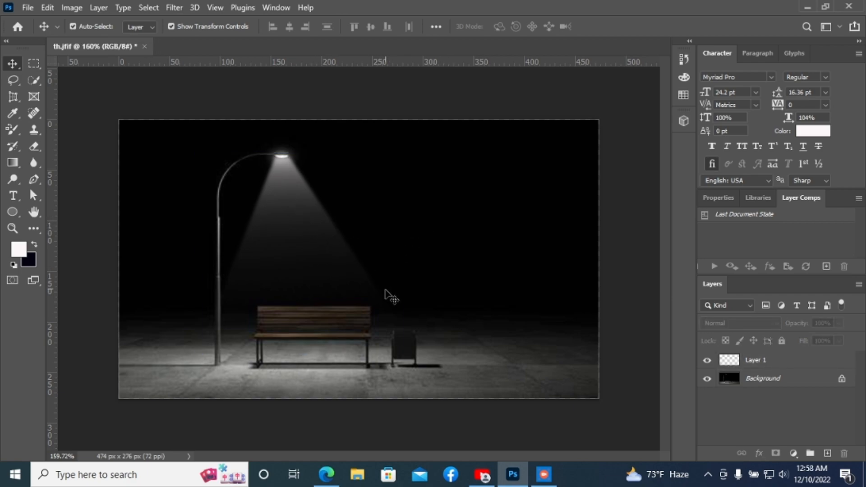
{"action": "scroll", "coordinate": [380, 298], "scroll_direction": "down", "scroll_amount": 2}
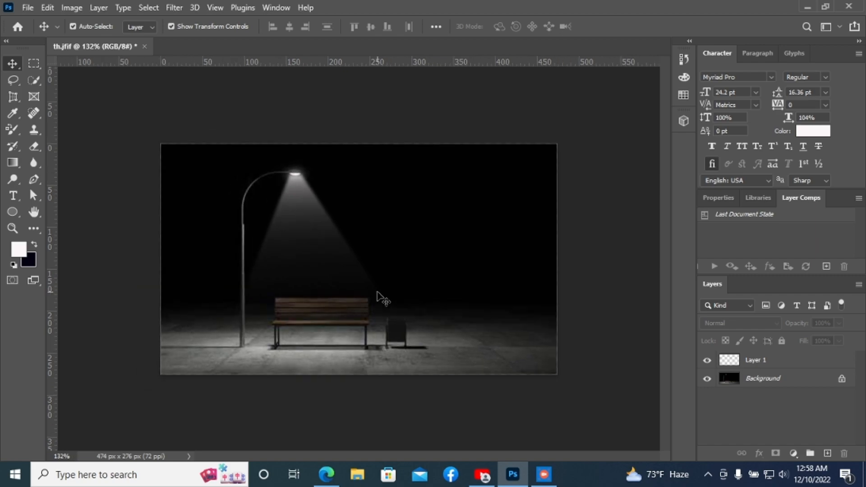